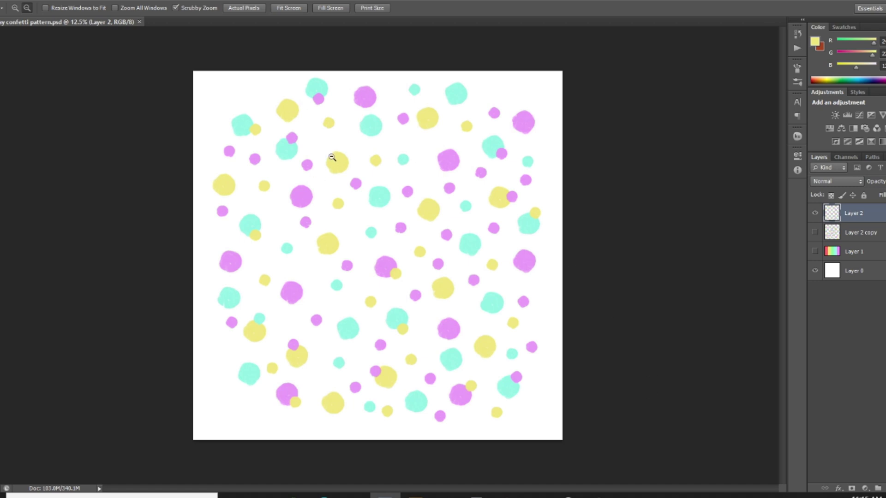
- Switch to the Move tool (V) with the dot layer, Layer 2, active
{"action": "key", "text": "v"}
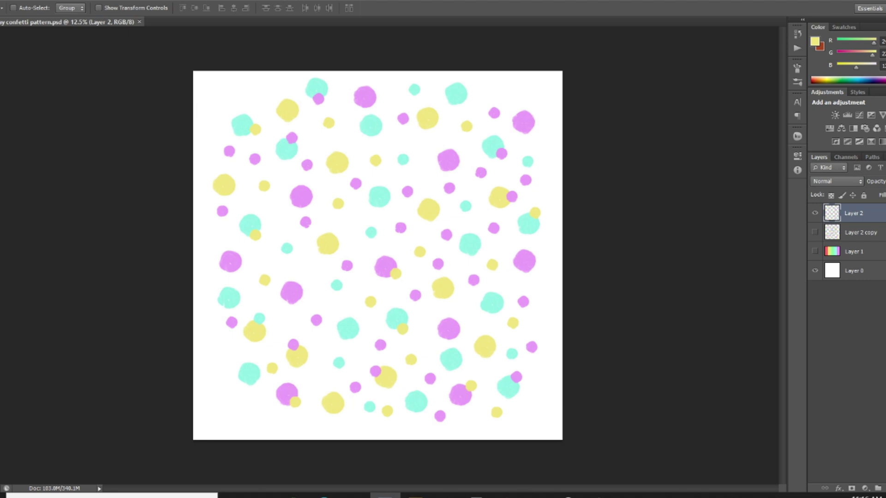
- Apply Filter > Other > Offset of +3000 px horizontal and vertical with Wrap Around
{"action": "left_click", "coordinate": [136, 1]}
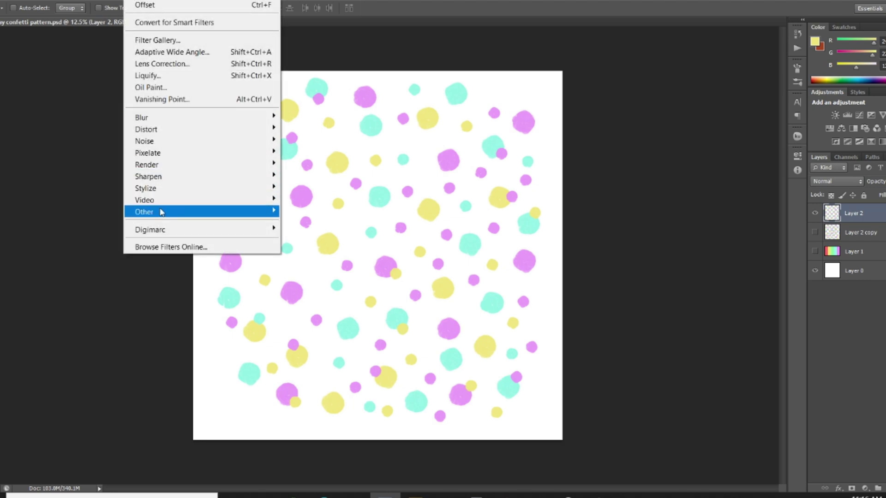
{"action": "mouse_move", "coordinate": [216, 212]}
{"action": "left_click", "coordinate": [301, 259]}
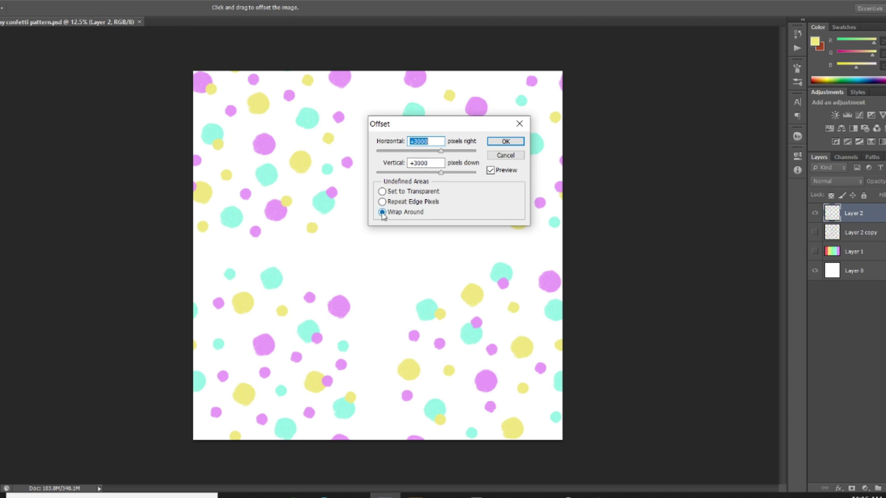
{"action": "left_click", "coordinate": [382, 192]}
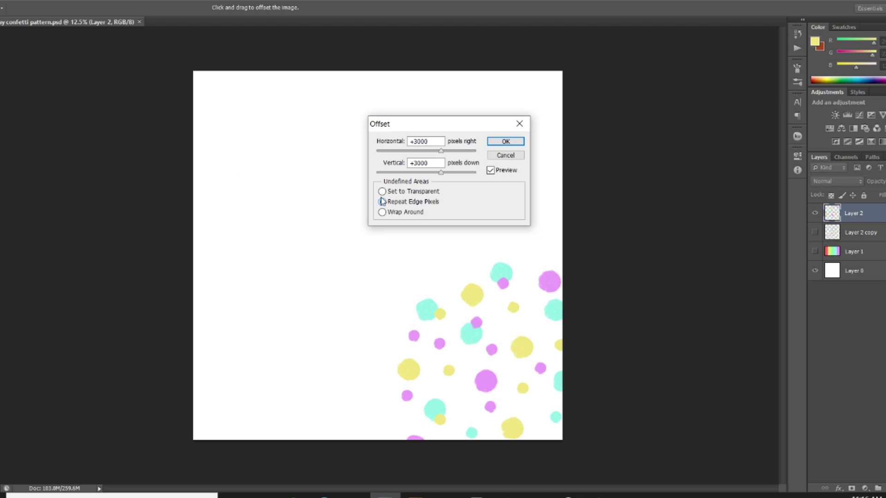
{"action": "left_click", "coordinate": [382, 201]}
{"action": "left_click", "coordinate": [382, 192]}
{"action": "left_click", "coordinate": [382, 212]}
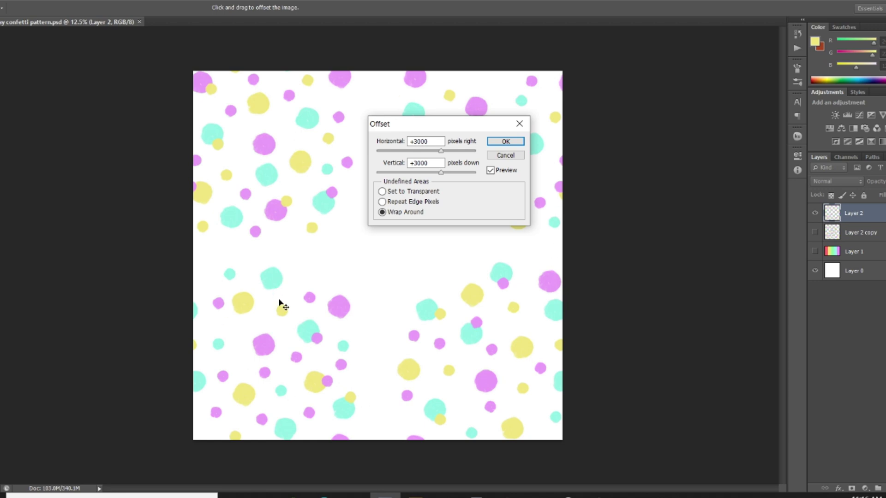
{"action": "left_click", "coordinate": [514, 144]}
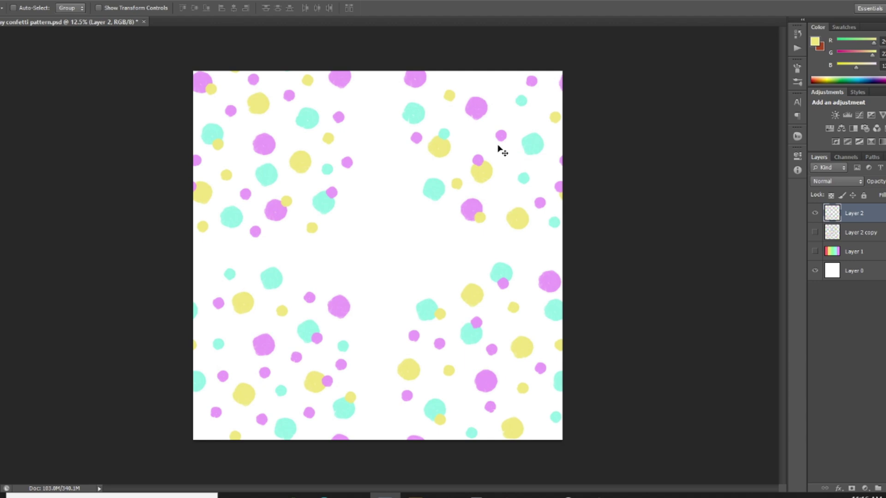
- Select the Brush tool and set its size to 411 px
{"action": "key", "text": "b"}
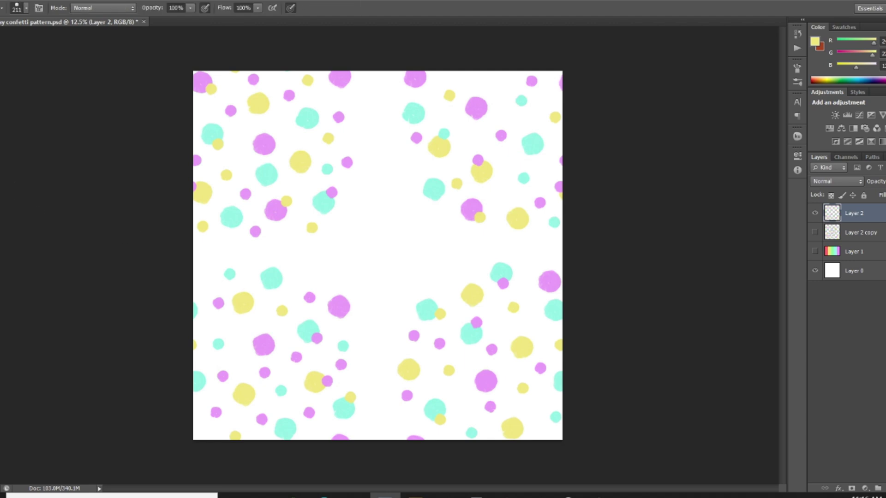
{"action": "left_click", "coordinate": [26, 9]}
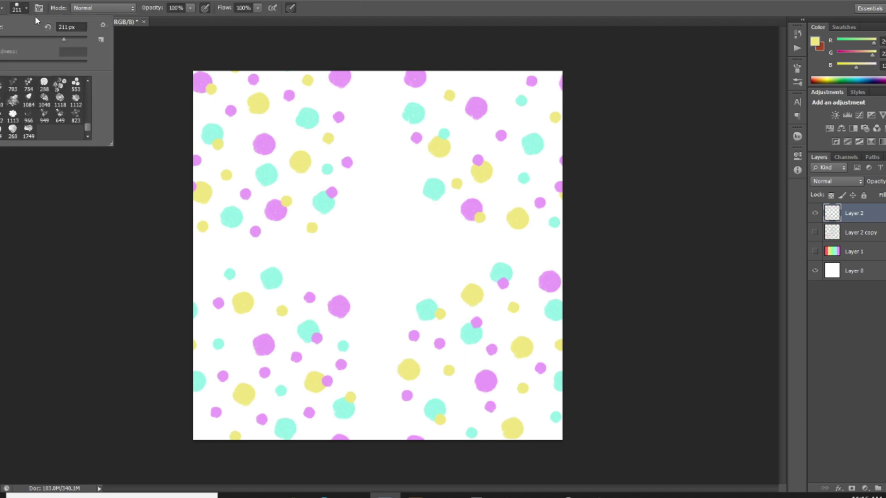
{"action": "left_click", "coordinate": [67, 27]}
{"action": "type", "text": "411"}
- Paint eight large yellow dots into the empty gaps across the middle
{"action": "left_click", "coordinate": [372, 121]}
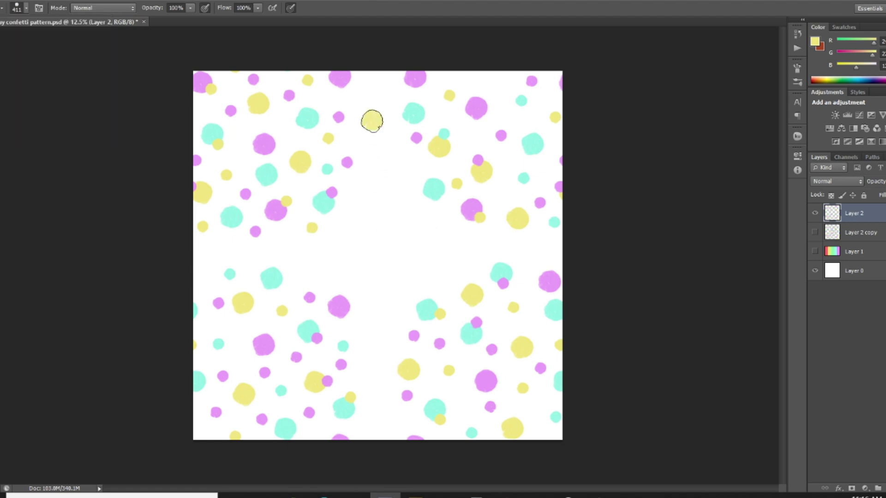
{"action": "left_click", "coordinate": [393, 192]}
{"action": "left_click", "coordinate": [450, 258]}
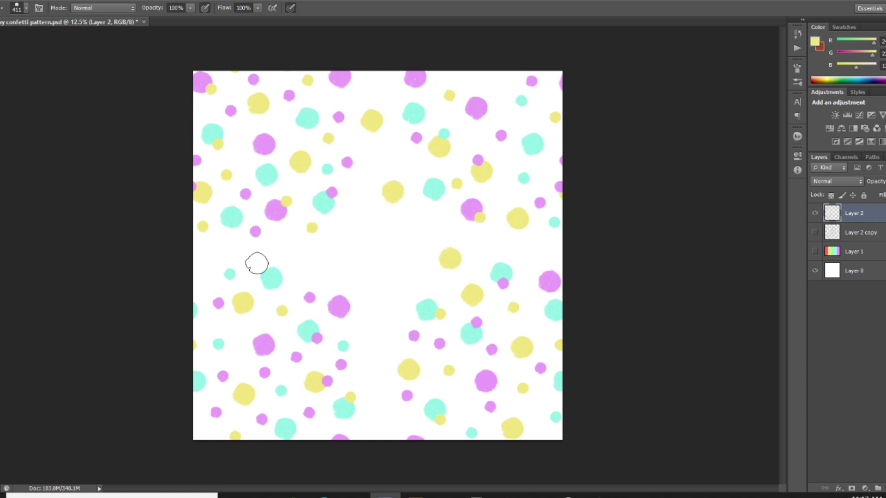
{"action": "left_click", "coordinate": [329, 261]}
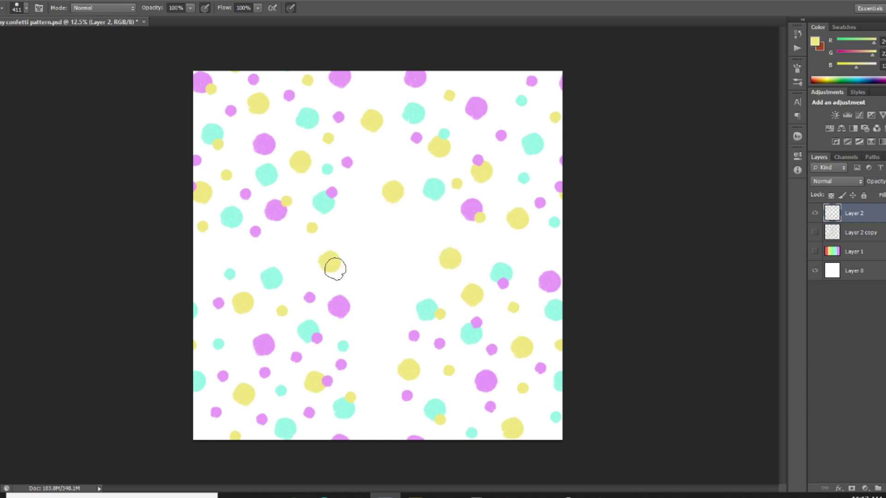
{"action": "left_click", "coordinate": [381, 409]}
{"action": "left_click", "coordinate": [391, 282]}
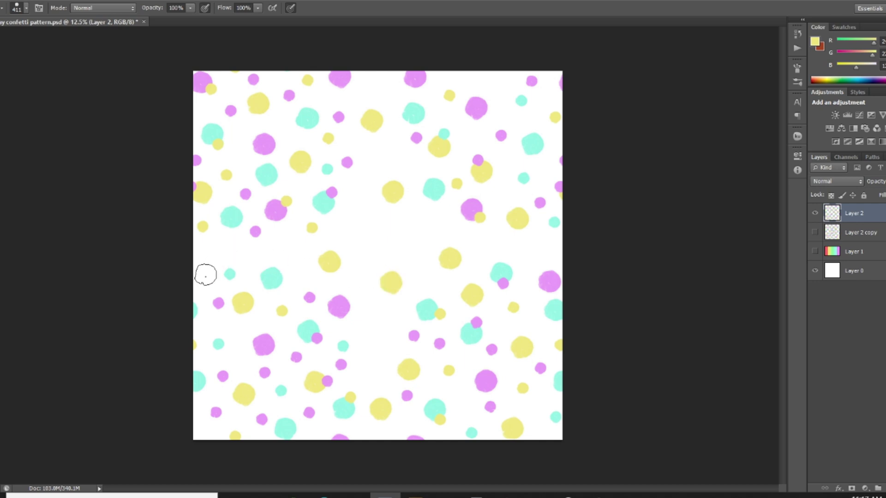
{"action": "left_click", "coordinate": [221, 252]}
{"action": "left_click", "coordinate": [374, 237]}
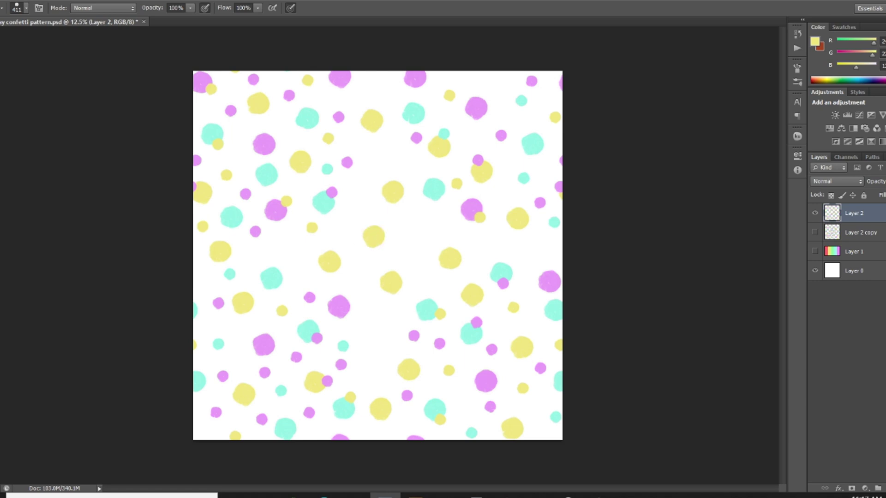
- Sample pink from the colour stripe layer and paint six pink dots into the gaps
{"action": "left_click", "coordinate": [814, 252]}
{"action": "key", "text": "i"}
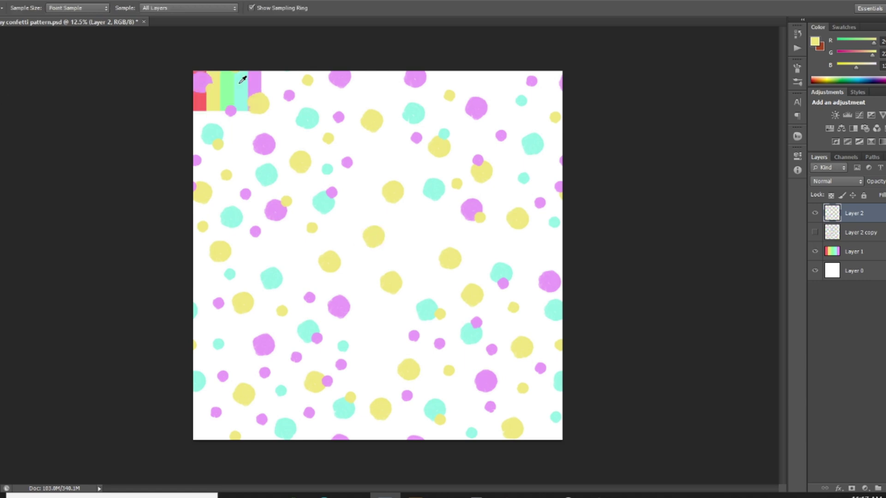
{"action": "left_click", "coordinate": [815, 252]}
{"action": "key", "text": "b"}
{"action": "left_click", "coordinate": [415, 233]}
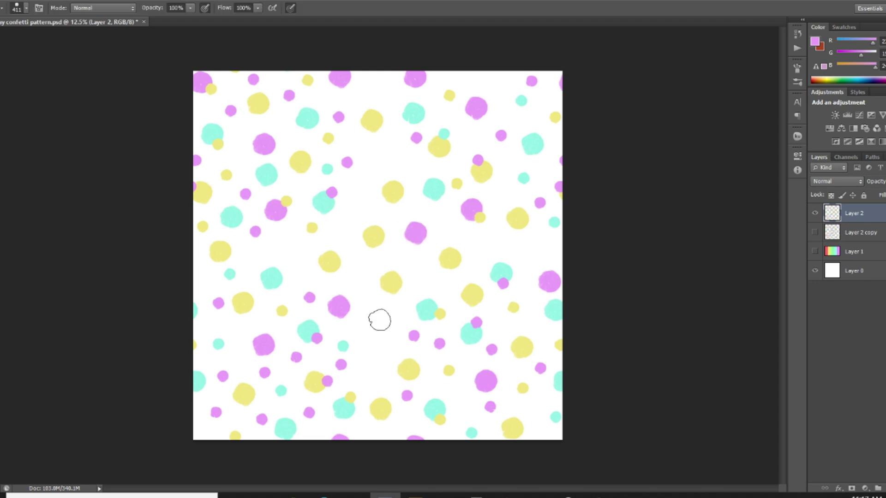
{"action": "left_click", "coordinate": [377, 336]}
{"action": "left_click", "coordinate": [279, 247]}
{"action": "left_click", "coordinate": [491, 241]}
{"action": "left_click", "coordinate": [383, 158]}
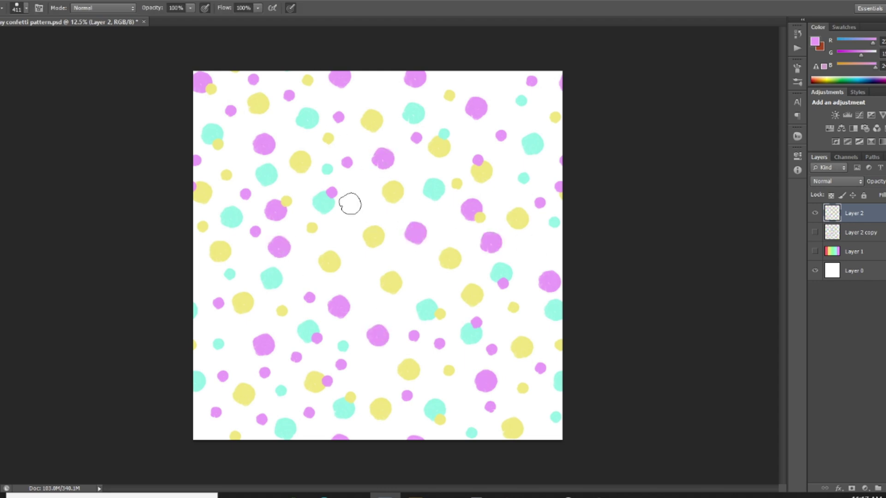
{"action": "left_click", "coordinate": [351, 206]}
- Sample teal from the stripe layer and paint four large teal dots
{"action": "key", "text": "i"}
{"action": "left_click", "coordinate": [815, 252]}
{"action": "left_click", "coordinate": [251, 87]}
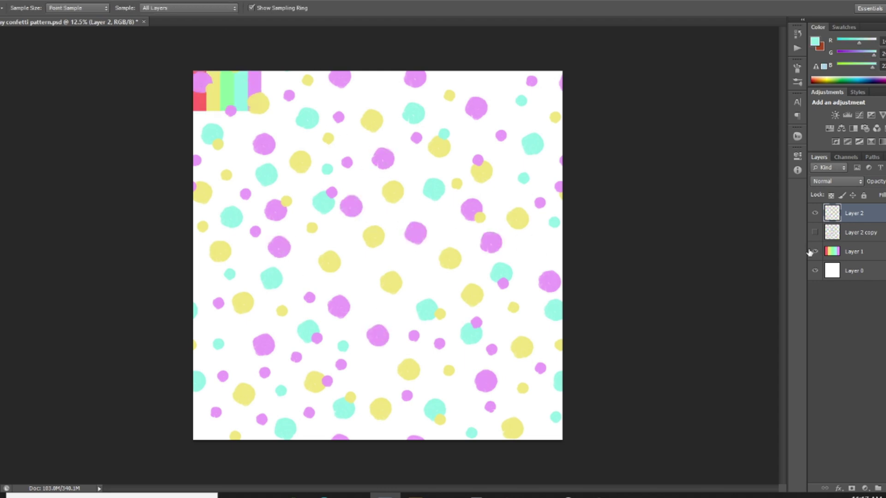
{"action": "left_click", "coordinate": [815, 251]}
{"action": "key", "text": "b"}
{"action": "left_click", "coordinate": [379, 90]}
{"action": "left_click", "coordinate": [359, 269]}
{"action": "left_click", "coordinate": [425, 276]}
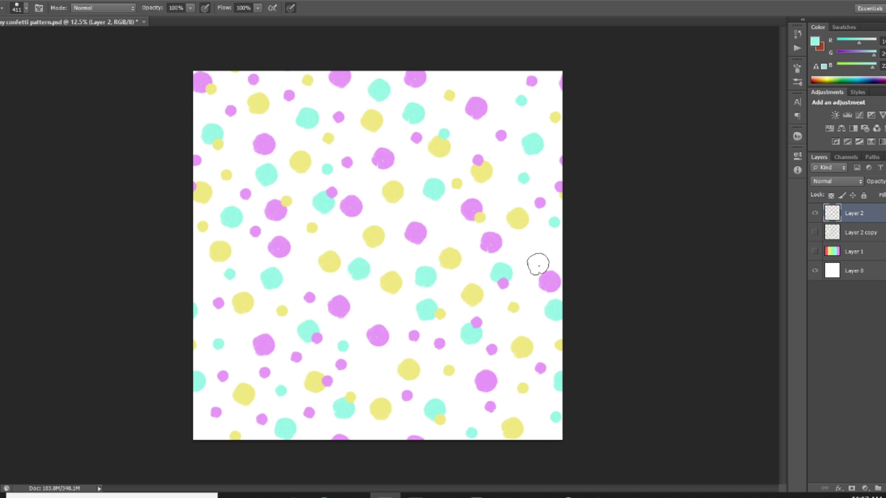
{"action": "left_click", "coordinate": [535, 251]}
- Reduce the brush to 211 px and paint eight small teal dots
{"action": "left_click", "coordinate": [27, 8]}
{"action": "type", "text": "211"}
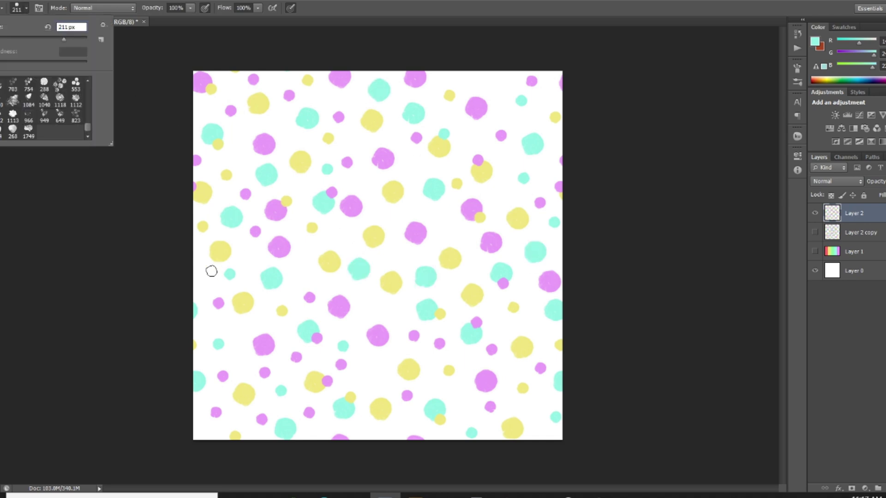
{"action": "left_click", "coordinate": [206, 275]}
{"action": "left_click", "coordinate": [371, 374]}
{"action": "left_click", "coordinate": [374, 321]}
{"action": "left_click", "coordinate": [300, 270]}
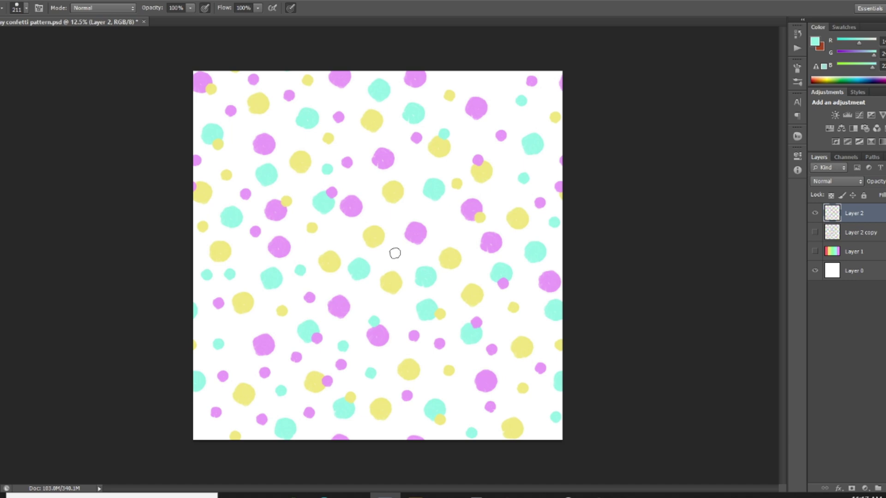
{"action": "left_click", "coordinate": [395, 253]}
{"action": "left_click", "coordinate": [451, 231]}
{"action": "left_click", "coordinate": [498, 82]}
{"action": "left_click", "coordinate": [468, 82]}
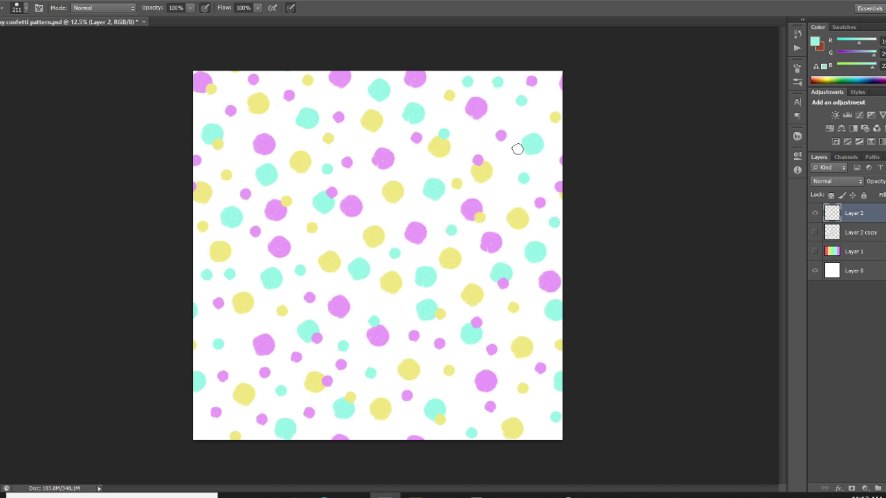
- Add five more small teal dots to the remaining empty gaps
{"action": "left_click", "coordinate": [502, 196]}
{"action": "left_click", "coordinate": [535, 328]}
{"action": "left_click", "coordinate": [460, 405]}
{"action": "left_click", "coordinate": [397, 427]}
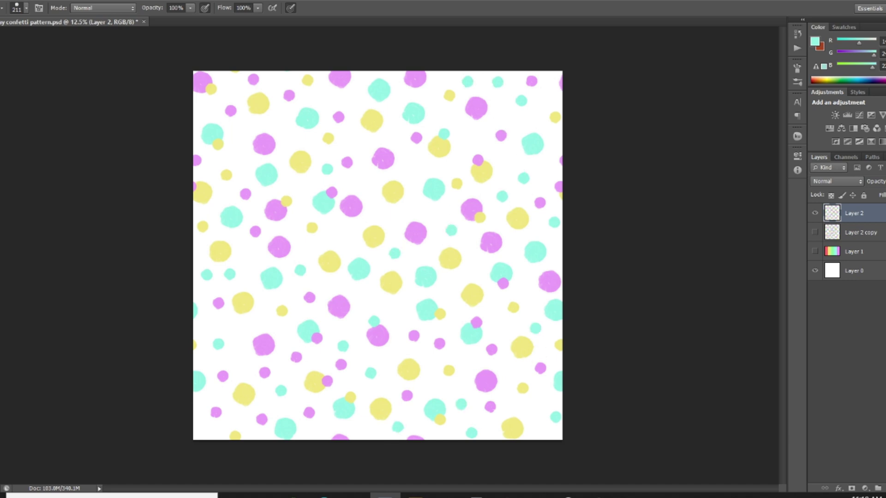
{"action": "left_click", "coordinate": [342, 238]}
- Pick up pink from an existing dot and paint five small pink dots
{"action": "left_click", "coordinate": [201, 82], "text": "alt"}
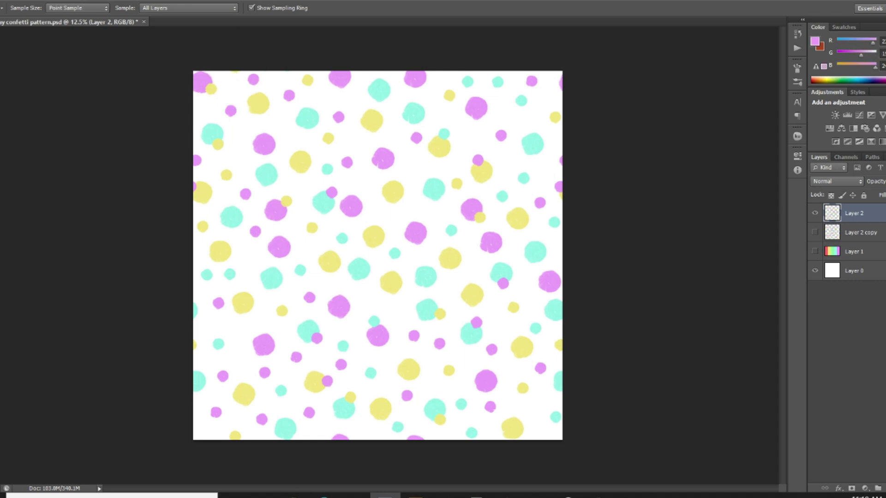
{"action": "left_click", "coordinate": [388, 257]}
{"action": "left_click", "coordinate": [416, 208]}
{"action": "left_click", "coordinate": [417, 170]}
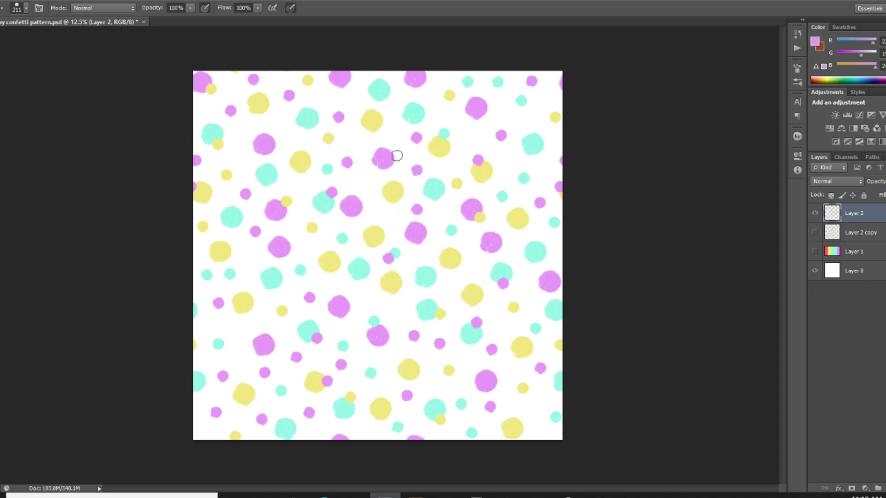
{"action": "left_click", "coordinate": [367, 298]}
{"action": "left_click", "coordinate": [399, 314]}
- Sample yellow from the rainbow layer and paint eight small yellow dots into gaps
{"action": "key", "text": "i"}
{"action": "left_click", "coordinate": [815, 250]}
{"action": "left_click", "coordinate": [218, 91]}
{"action": "left_click", "coordinate": [816, 252]}
{"action": "key", "text": "b"}
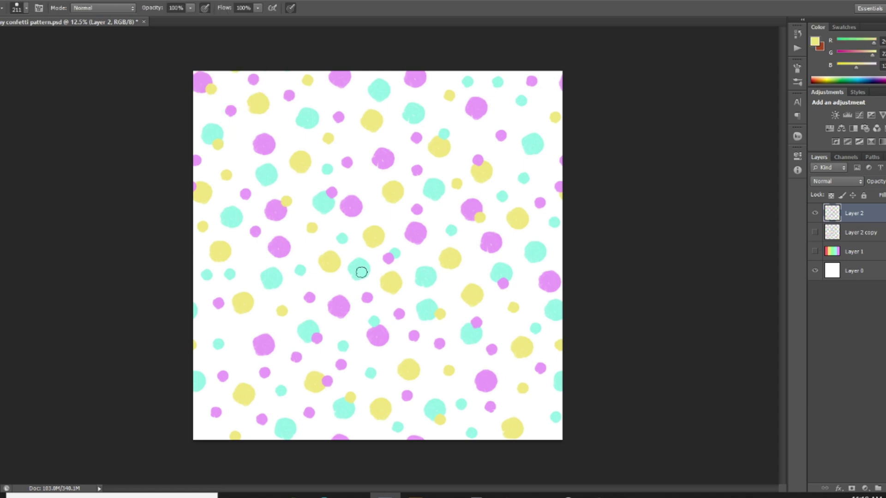
{"action": "left_click", "coordinate": [394, 221]}
{"action": "left_click", "coordinate": [363, 182]}
{"action": "left_click", "coordinate": [214, 324]}
{"action": "left_click", "coordinate": [248, 259]}
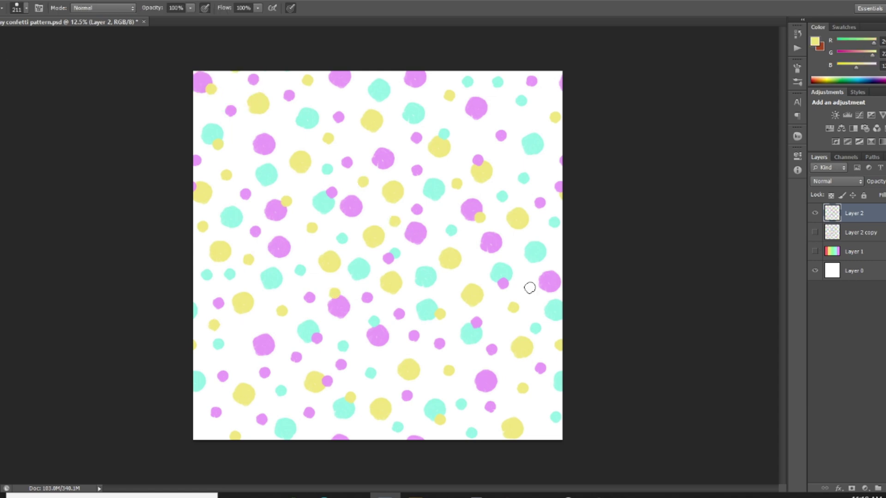
{"action": "left_click", "coordinate": [538, 408]}
{"action": "left_click", "coordinate": [509, 159]}
{"action": "left_click", "coordinate": [502, 111]}
{"action": "left_click", "coordinate": [279, 119]}
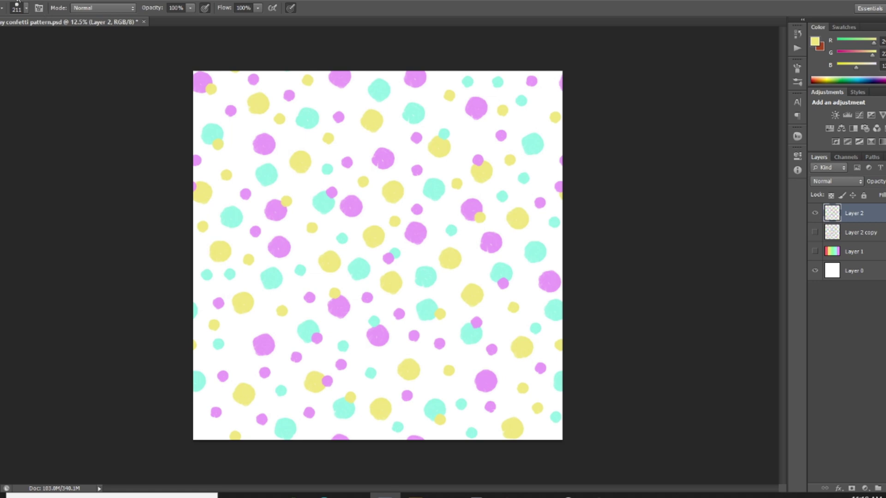
- Define the confetti tile as a new pattern with Edit > Define Pattern
{"action": "left_click", "coordinate": [21, 1]}
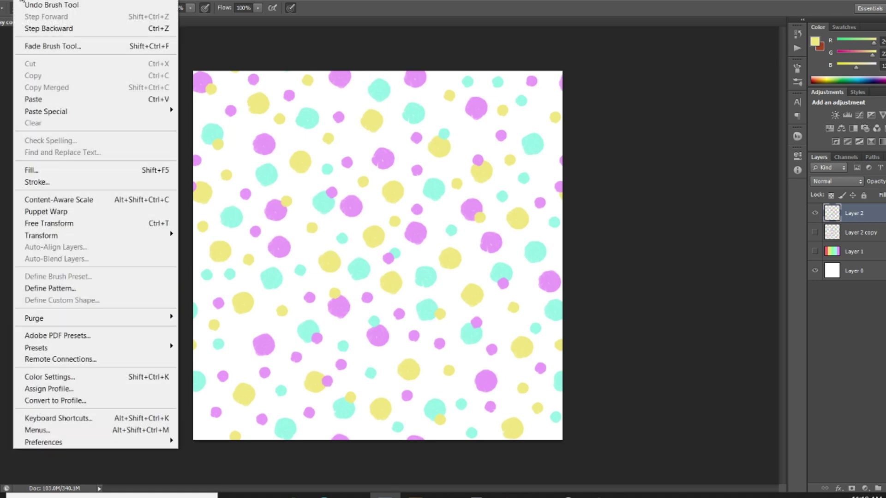
{"action": "left_click", "coordinate": [84, 288]}
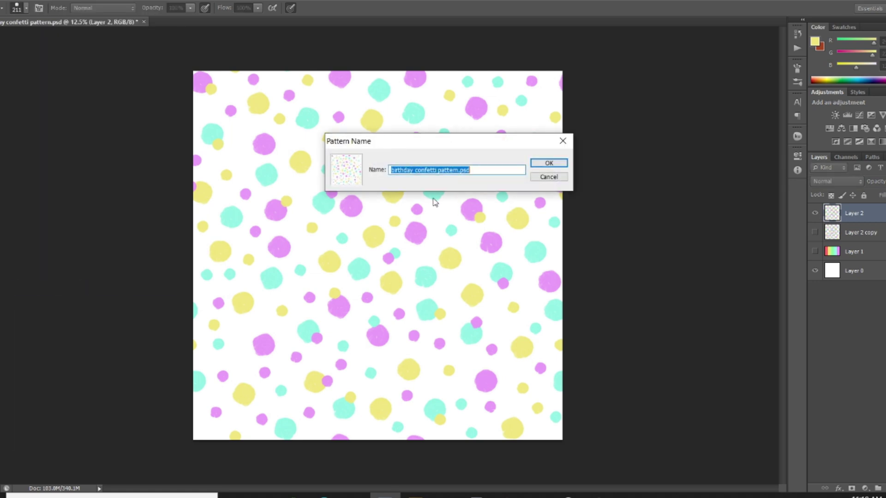
{"action": "left_click", "coordinate": [553, 162]}
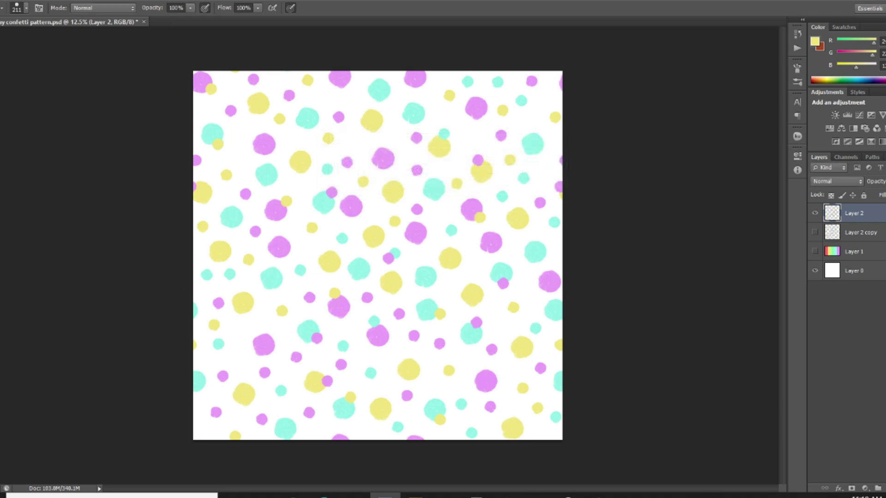
- Create a new document 6000 pixels wide at 300 pixels/inch resolution
{"action": "left_click", "coordinate": [2, 2]}
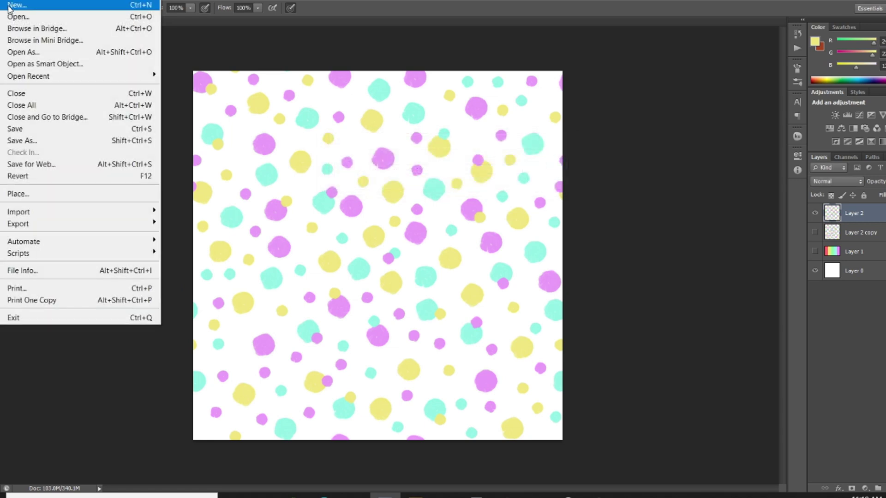
{"action": "left_click", "coordinate": [9, 6]}
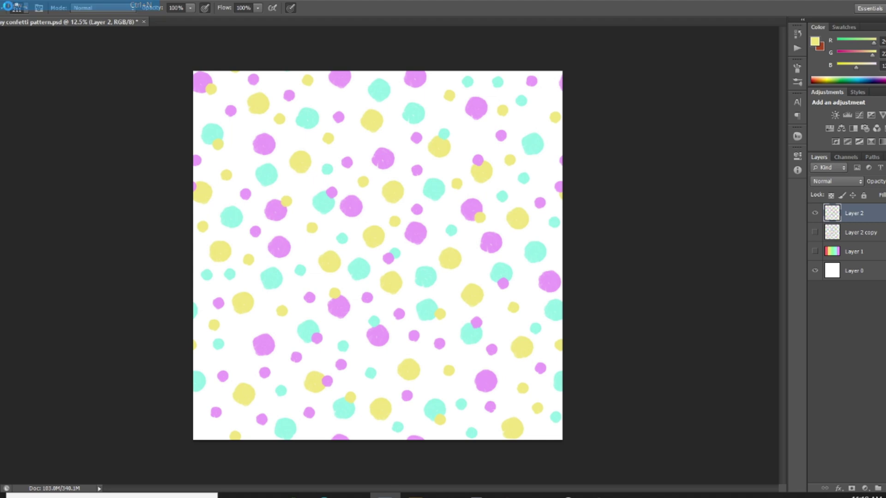
{"action": "left_click", "coordinate": [415, 185]}
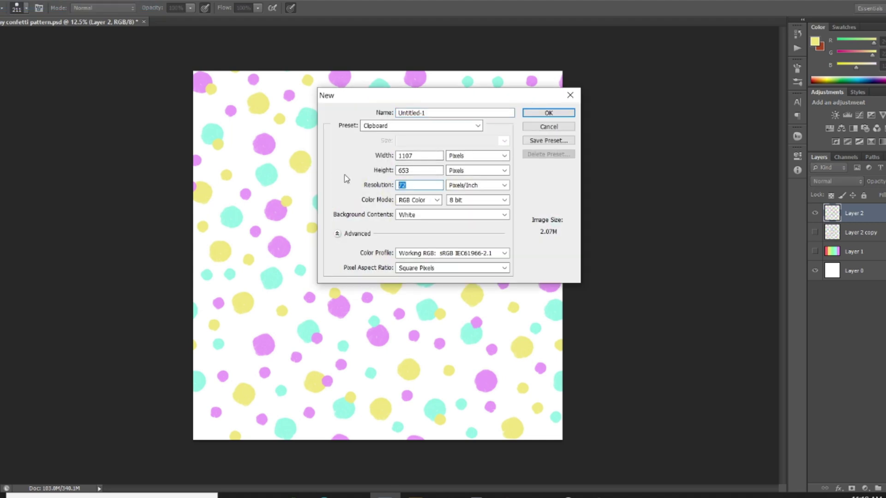
{"action": "type", "text": "300"}
{"action": "double_click", "coordinate": [423, 153]}
{"action": "type", "text": "6000"}
{"action": "key", "text": "Tab"}
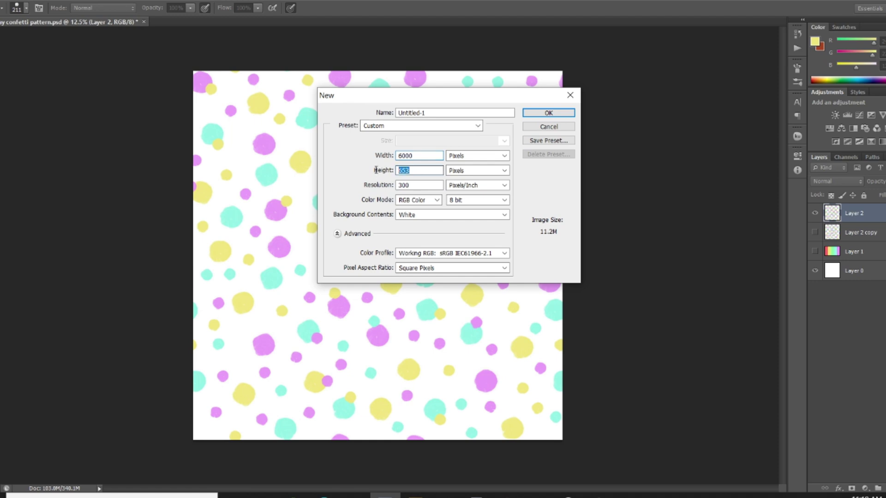
{"action": "type", "text": "6000"}
{"action": "left_click", "coordinate": [548, 113]}
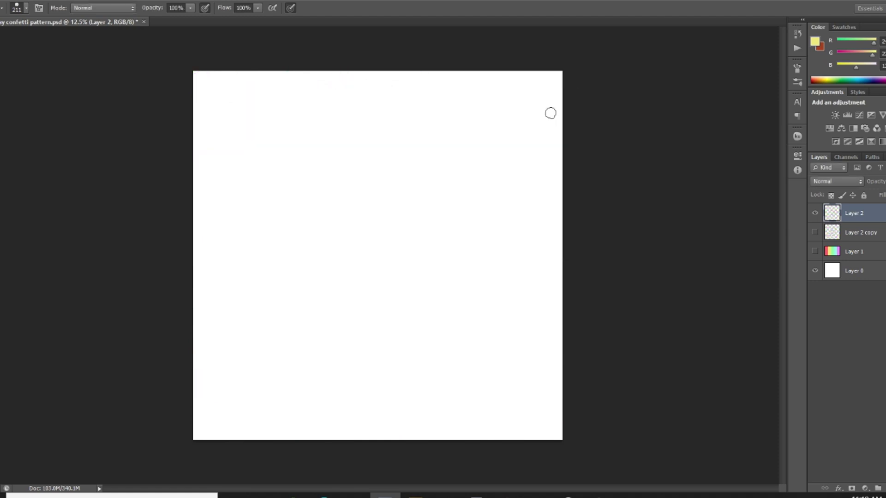
- Add a Pattern Fill layer with the confetti pattern scaled to 50%
{"action": "left_click", "coordinate": [64, 2]}
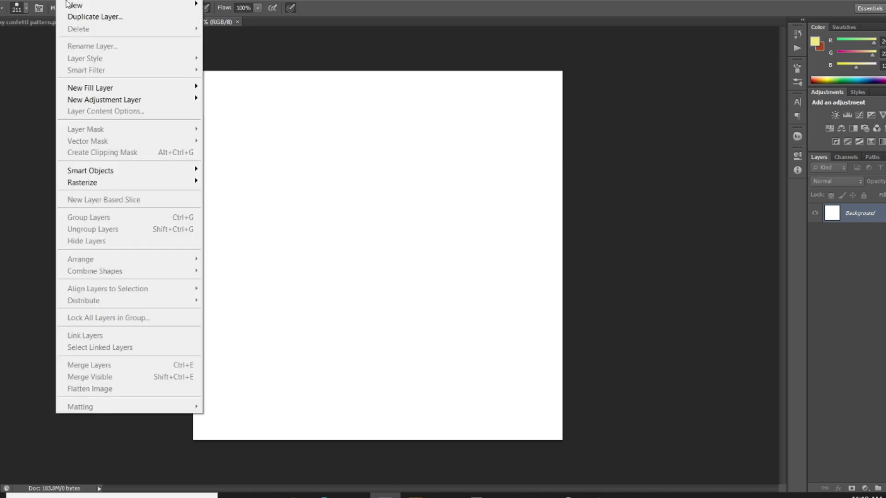
{"action": "mouse_move", "coordinate": [124, 88]}
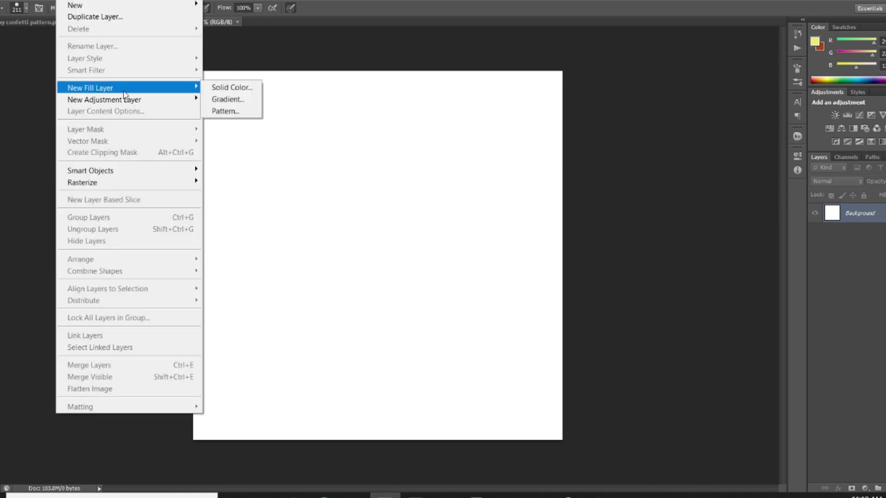
{"action": "left_click", "coordinate": [225, 111]}
{"action": "left_click", "coordinate": [535, 156]}
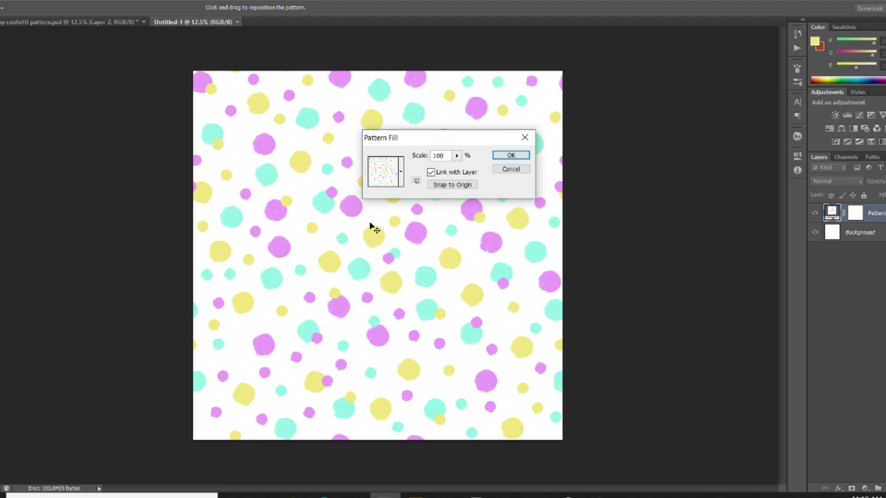
{"action": "left_click_drag", "start_coordinate": [439, 155], "coordinate": [424, 157]}
{"action": "type", "text": "50"}
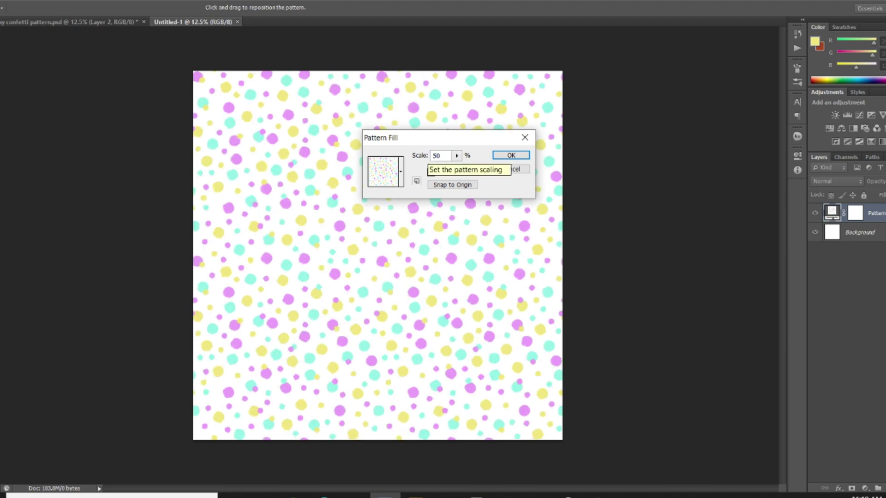
{"action": "left_click", "coordinate": [511, 155]}
- Zoom in twice on the tiled confetti, then return to confetti pattern.psd
{"action": "key", "text": "z"}
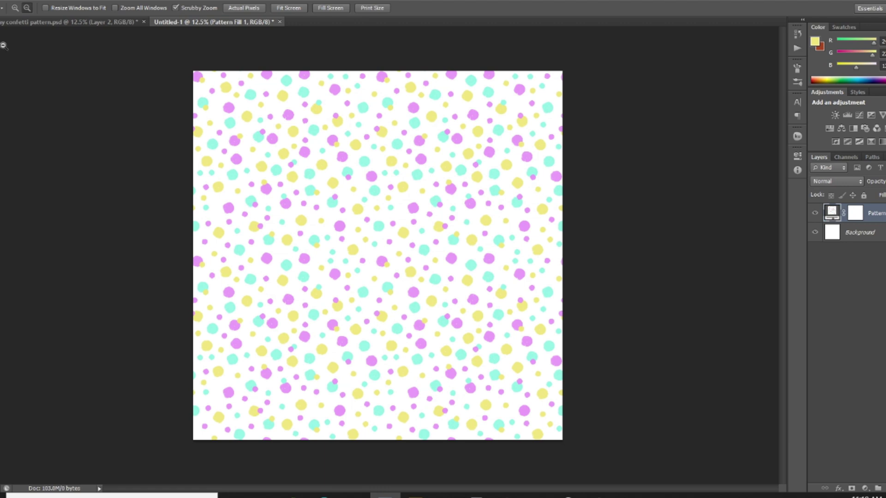
{"action": "left_click", "coordinate": [404, 227]}
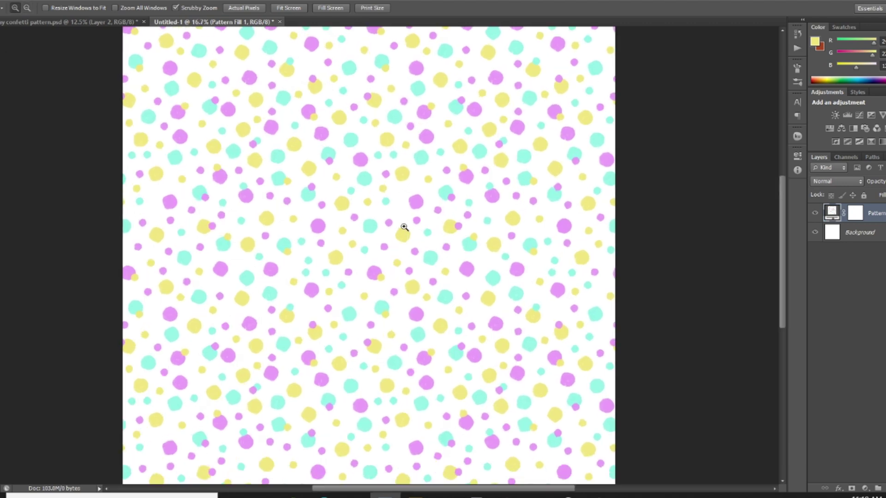
{"action": "left_click", "coordinate": [349, 180]}
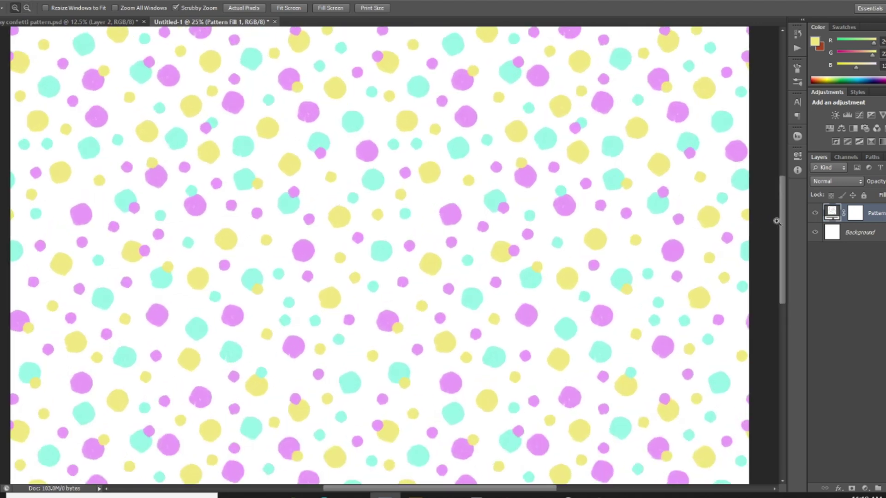
{"action": "mouse_move", "coordinate": [782, 224]}
{"action": "left_mouse_down"}
{"action": "mouse_move", "coordinate": [784, 179]}
{"action": "mouse_move", "coordinate": [795, 309]}
{"action": "mouse_move", "coordinate": [796, 215]}
{"action": "left_mouse_up"}
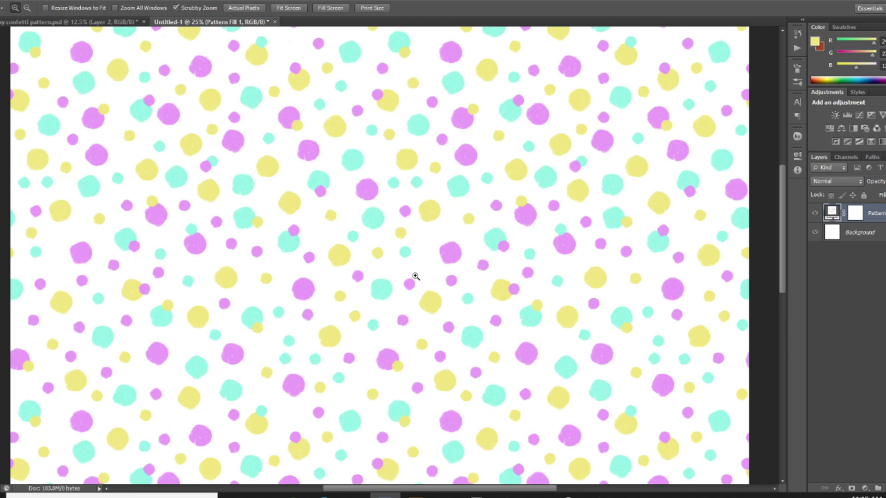
{"action": "left_click", "coordinate": [57, 24]}
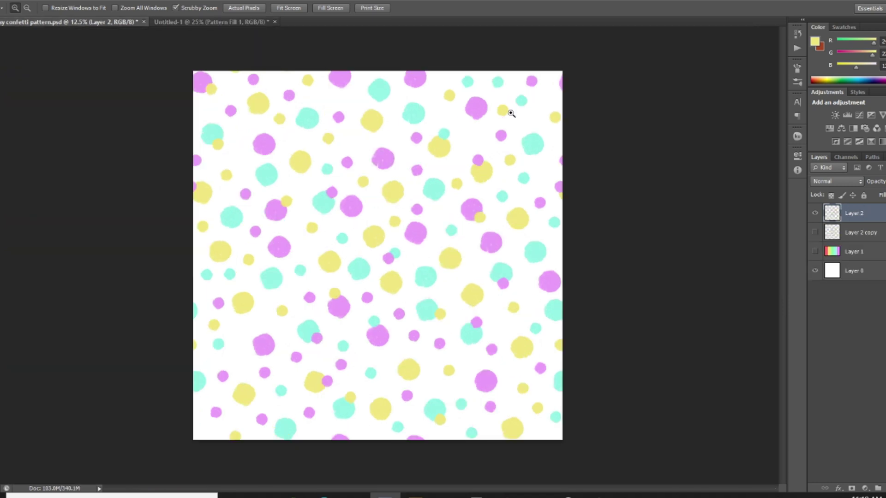